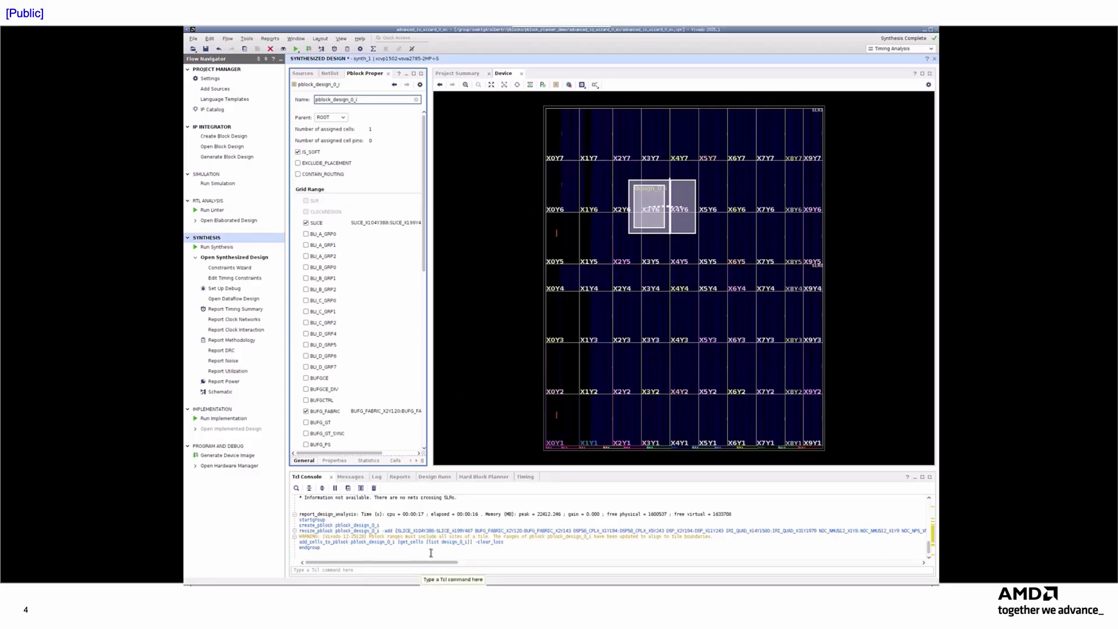
Step: Delete the pblock_design_0_i pblock and show the Netlist hierarchy
right_click(643, 201)
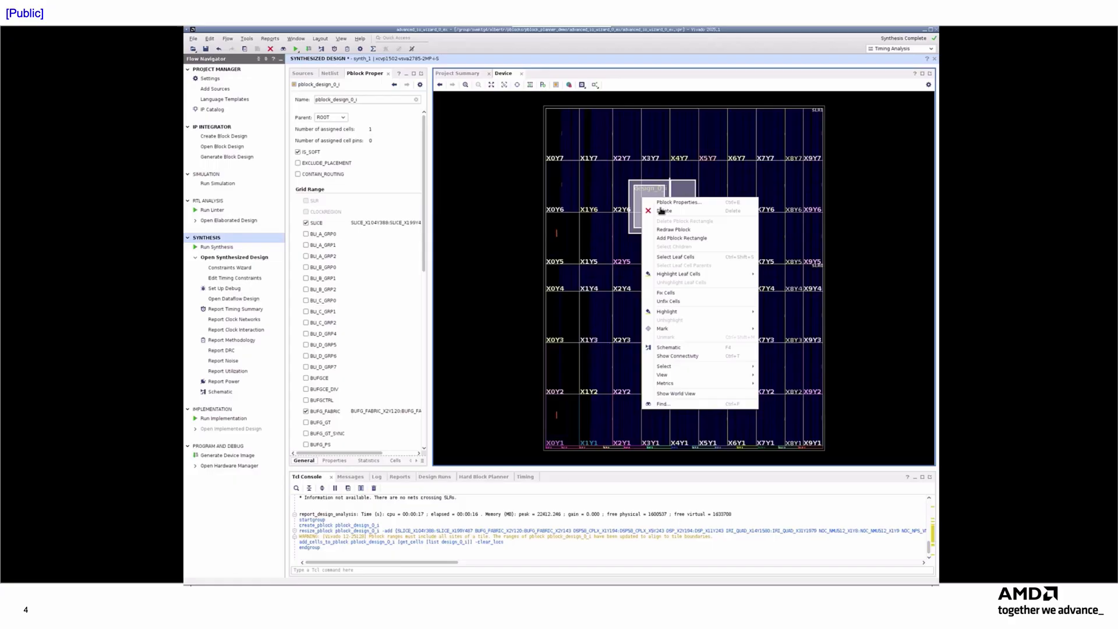
click(665, 211)
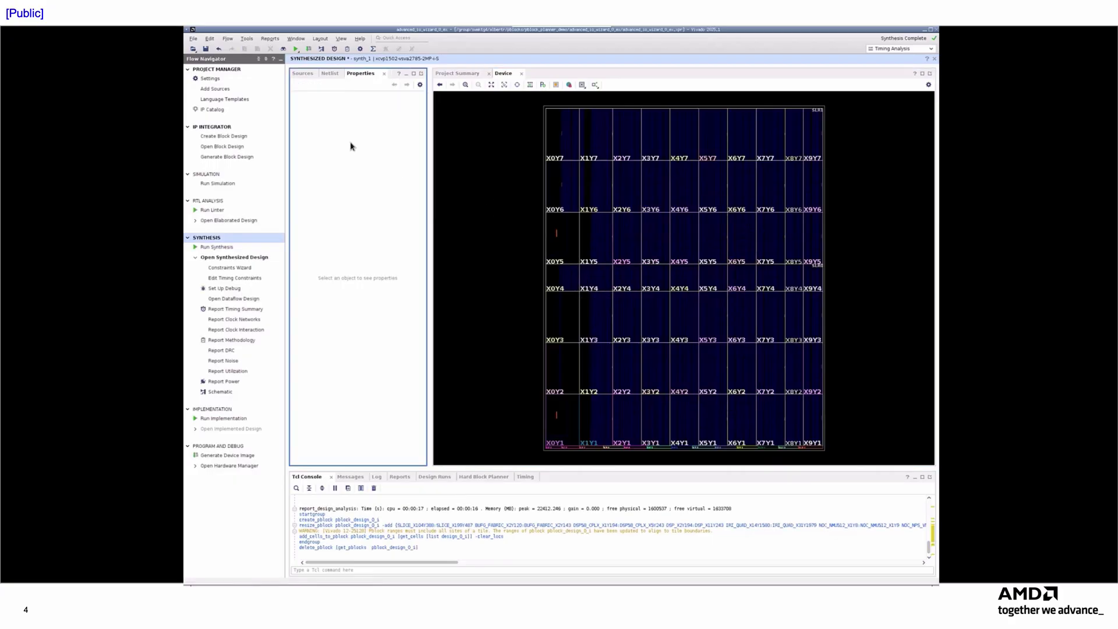
click(332, 74)
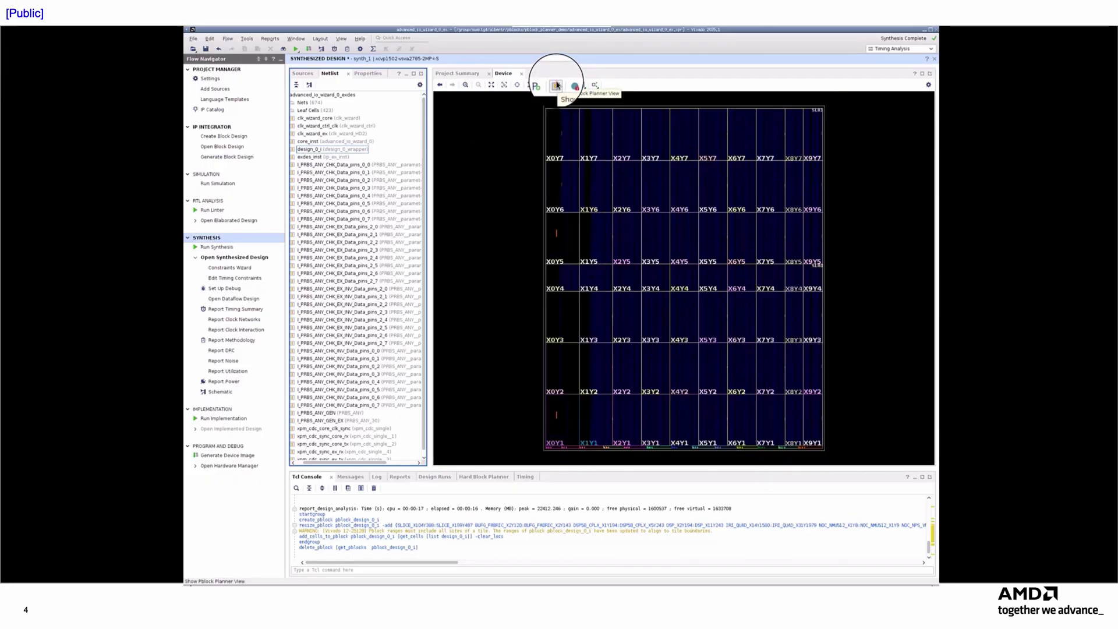
Step: In the Pblock Planner, draw a tile-snapped draft pblock over X3Y6–X5Y6
click(557, 85)
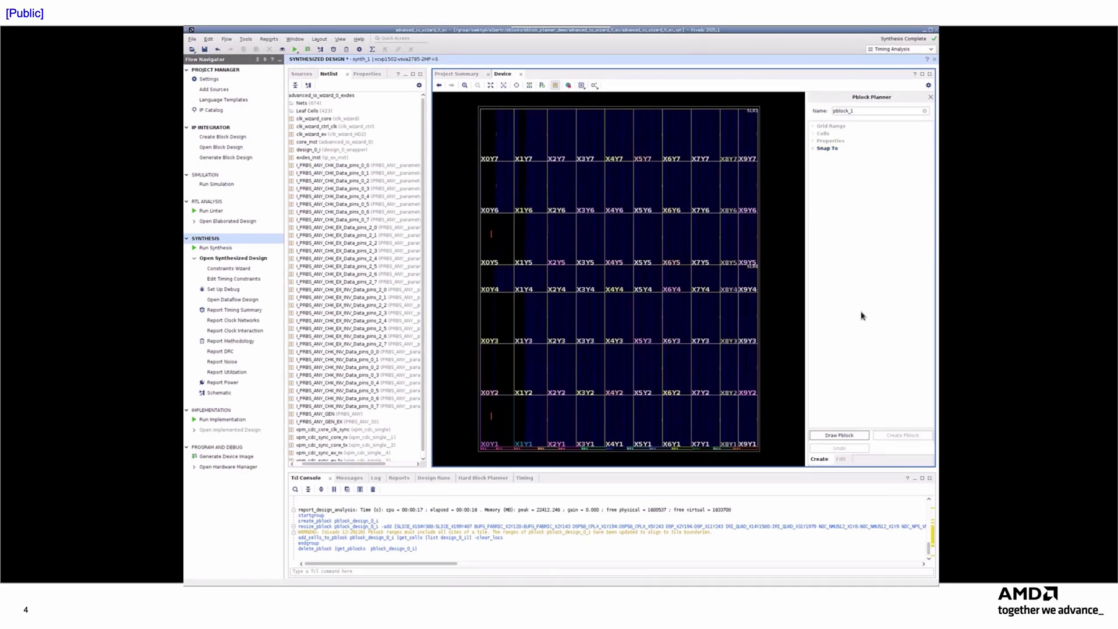
click(814, 150)
click(849, 435)
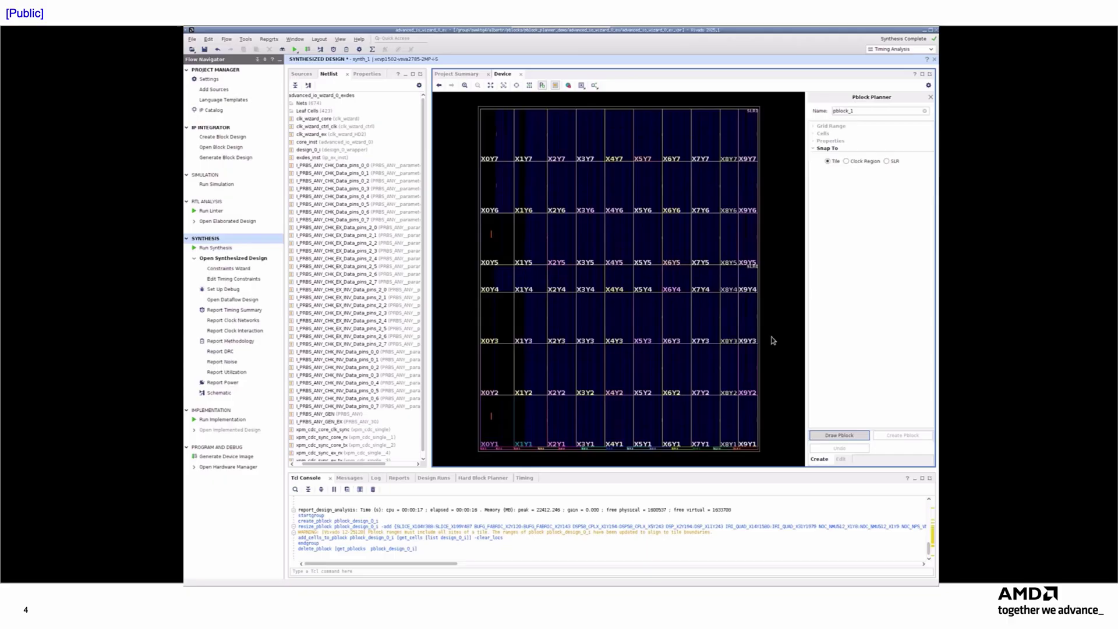
drag(584, 179, 649, 237)
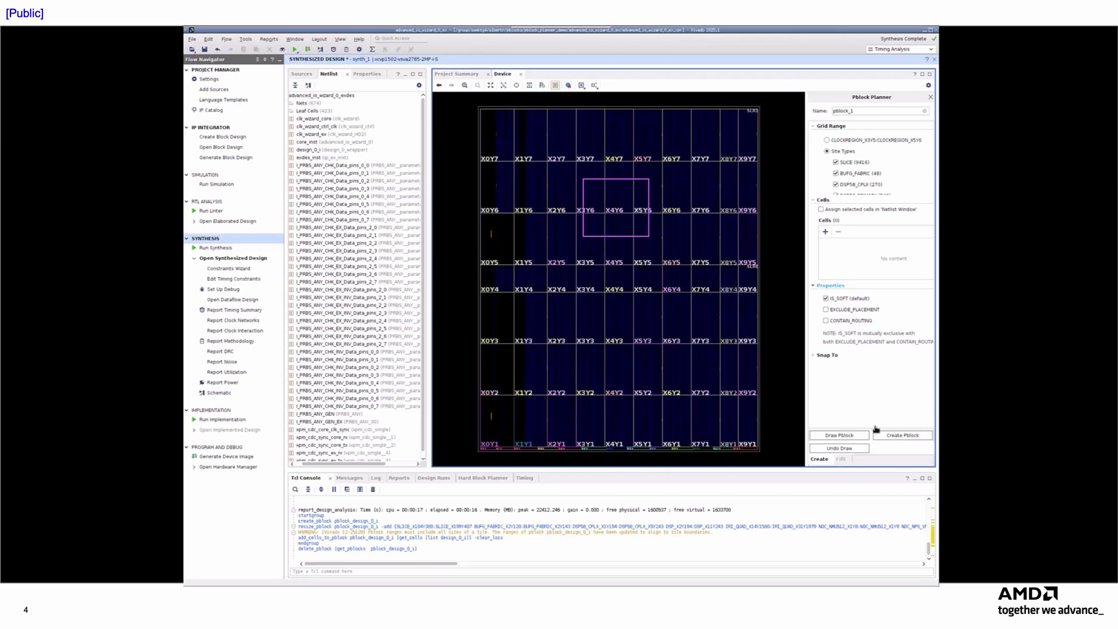
Step: Discard the tile draft and redraw pblock_1 snapped to clock regions, spanning CLOCKREGION_X3Y5:CLOCKREGION_X5Y6
click(858, 449)
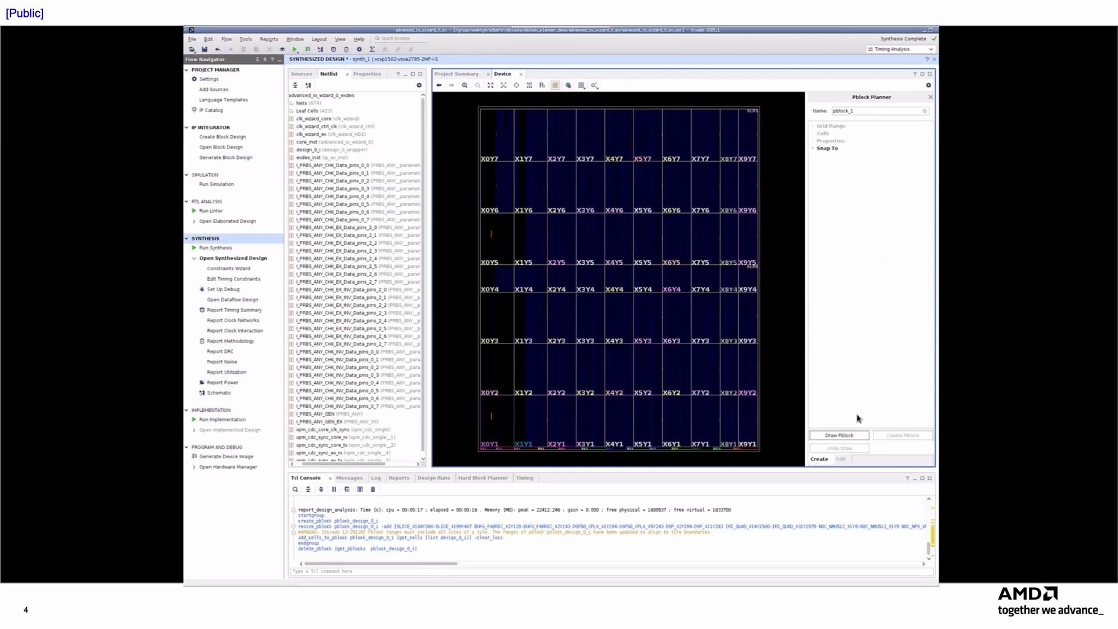
click(827, 149)
click(847, 162)
click(848, 437)
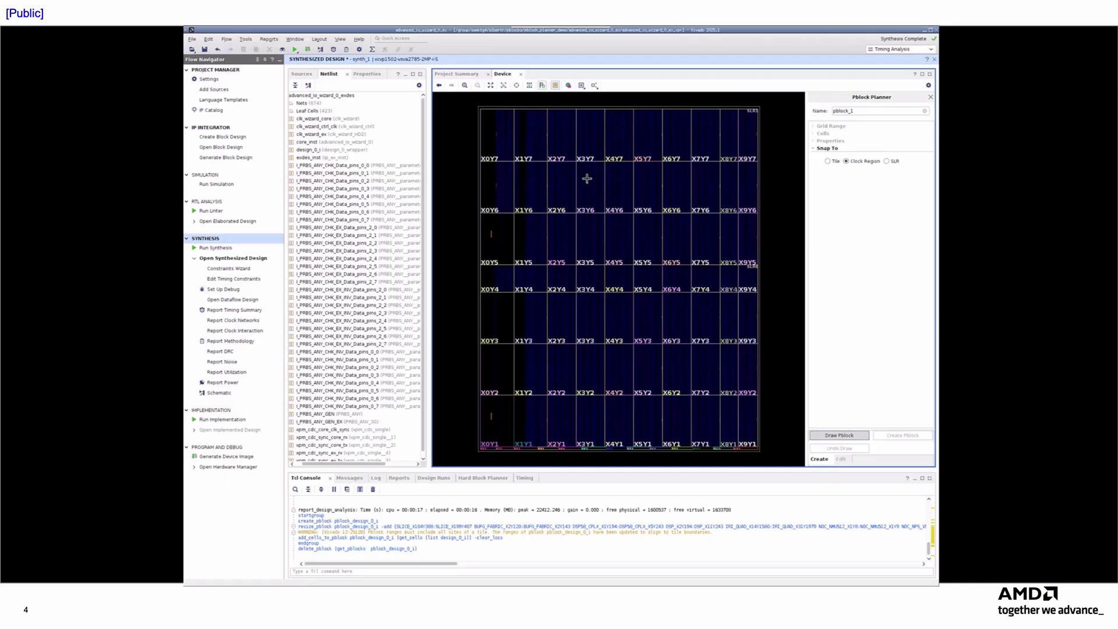
drag(591, 180, 660, 248)
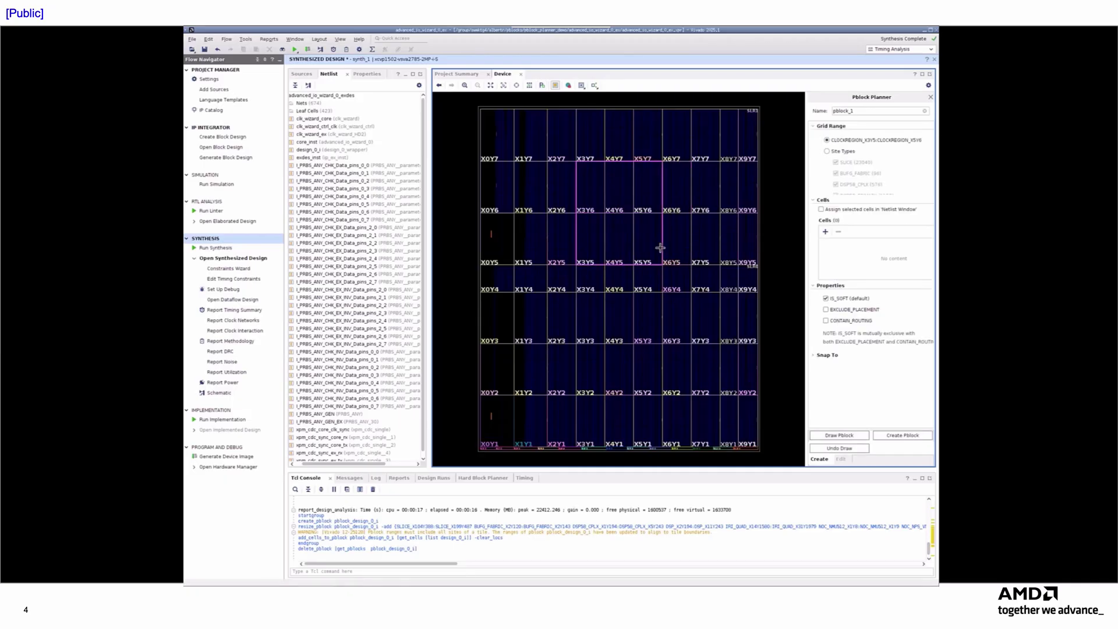
Step: Set pblock_1's grid range to Site Types with DSP58_CPLX unchecked
click(827, 152)
scroll(869, 157, down, 2)
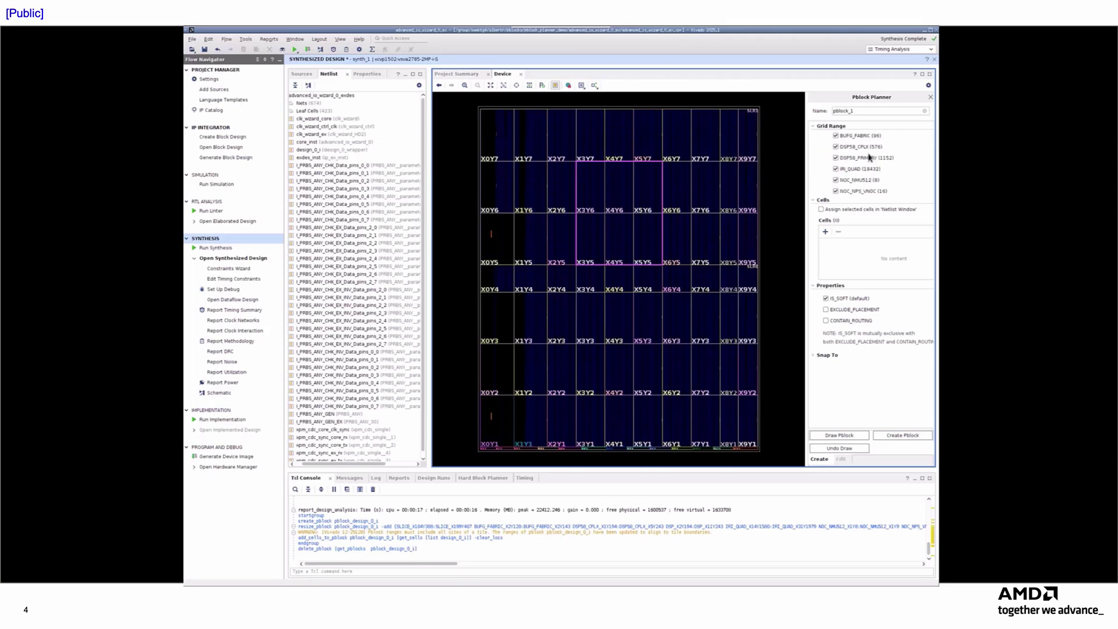
click(836, 146)
scroll(887, 170, up, 2)
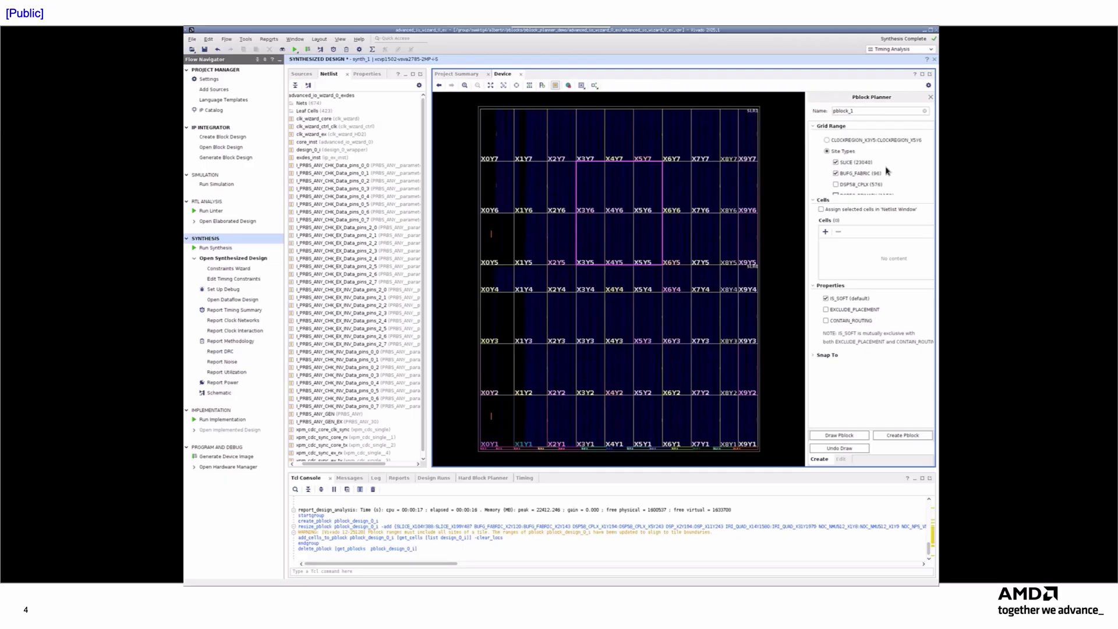
Step: Assign the design_0_i cell to pblock_1 and enable EXCLUDE_PLACEMENT
click(826, 233)
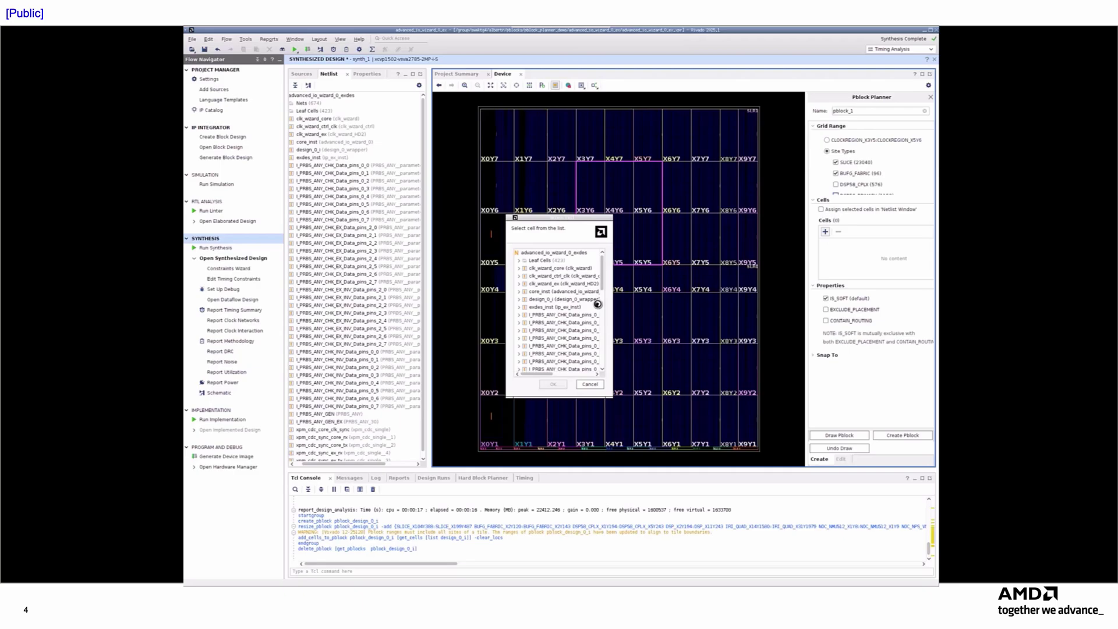
click(547, 299)
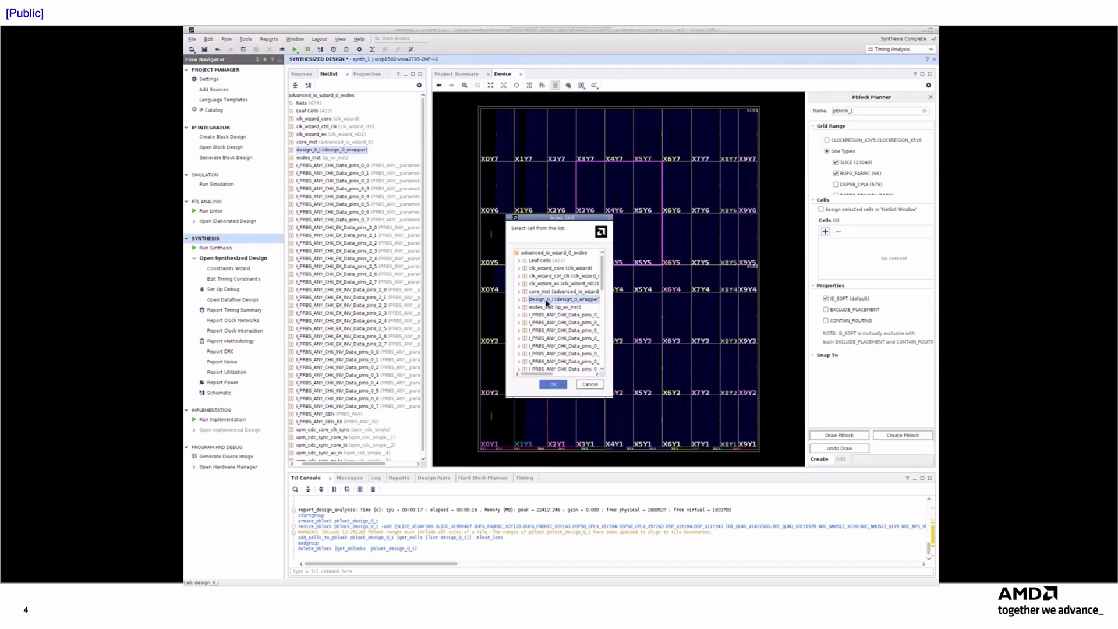
click(563, 384)
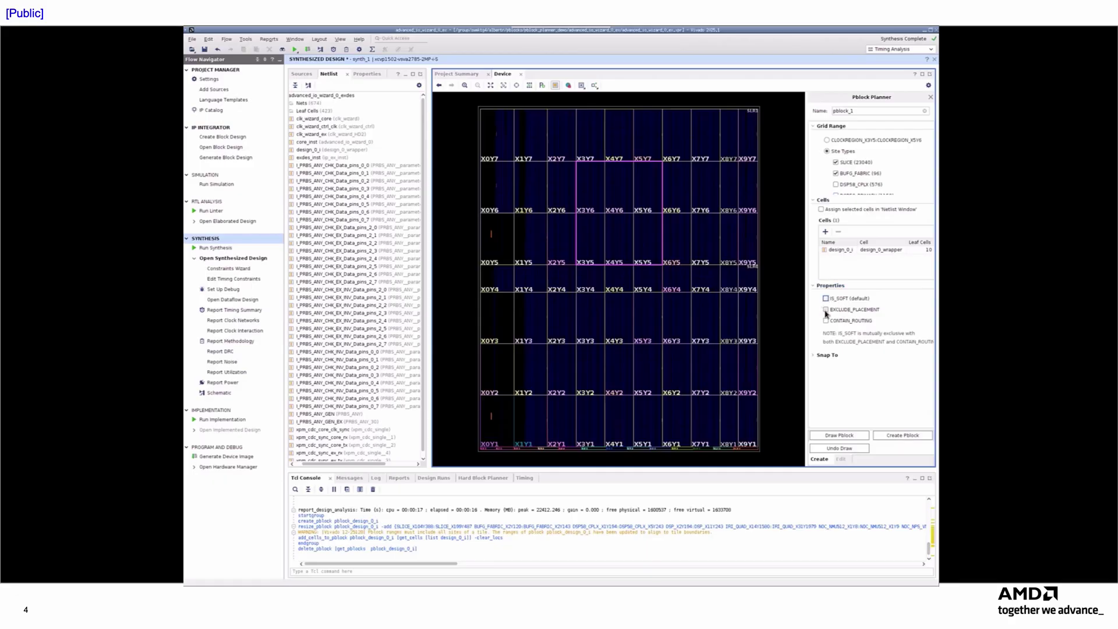
click(826, 311)
Step: Create pblock_1, then review its General and Cells properties before editing
click(891, 436)
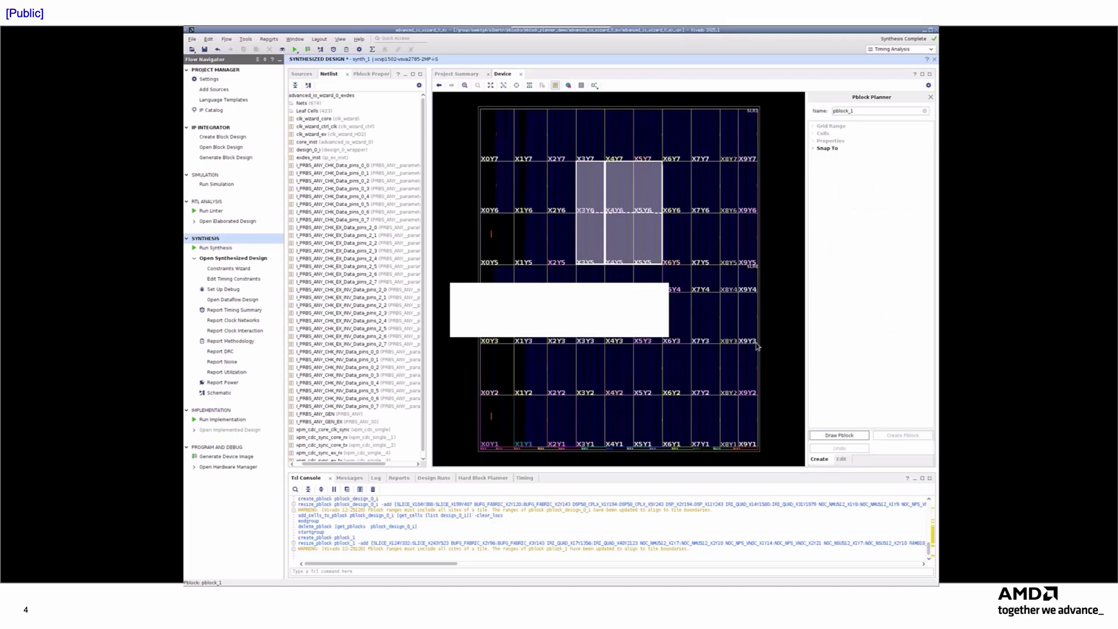
click(302, 75)
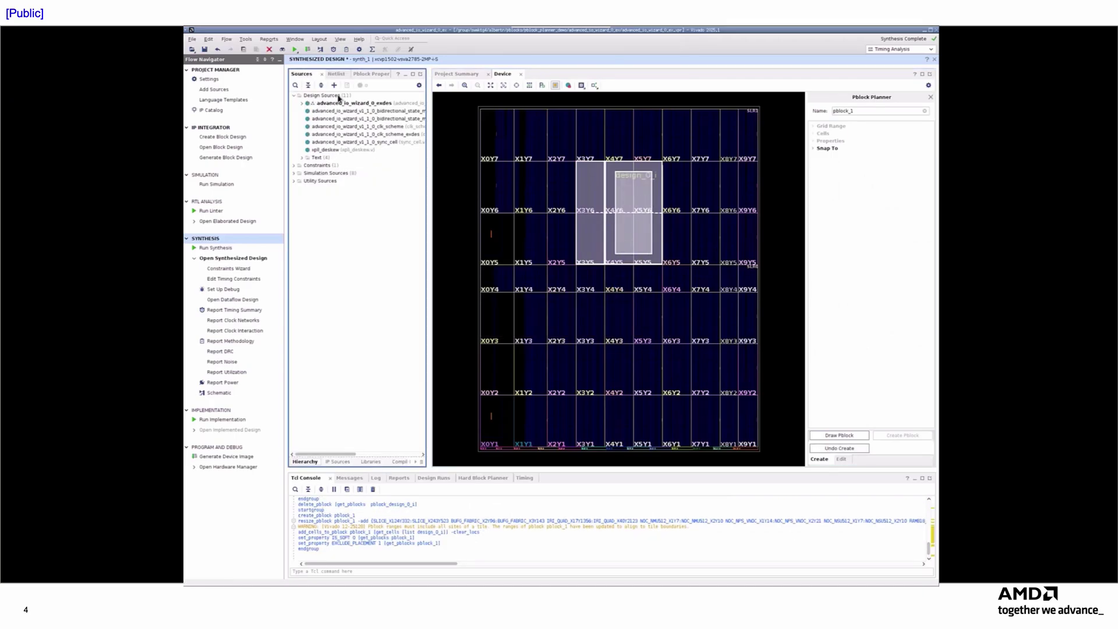
click(361, 75)
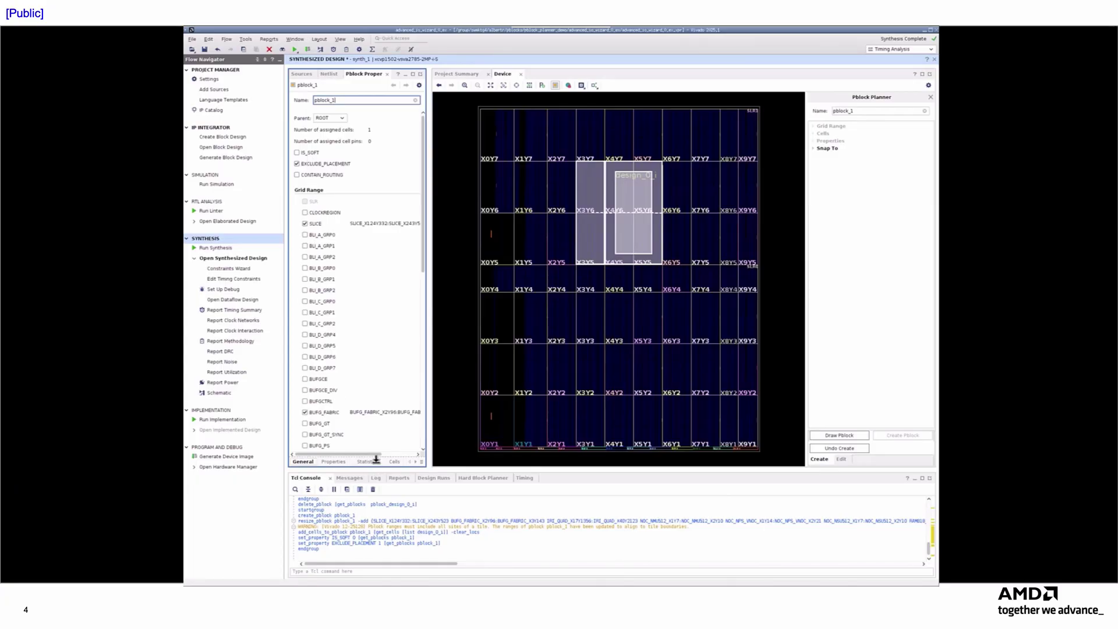
click(394, 461)
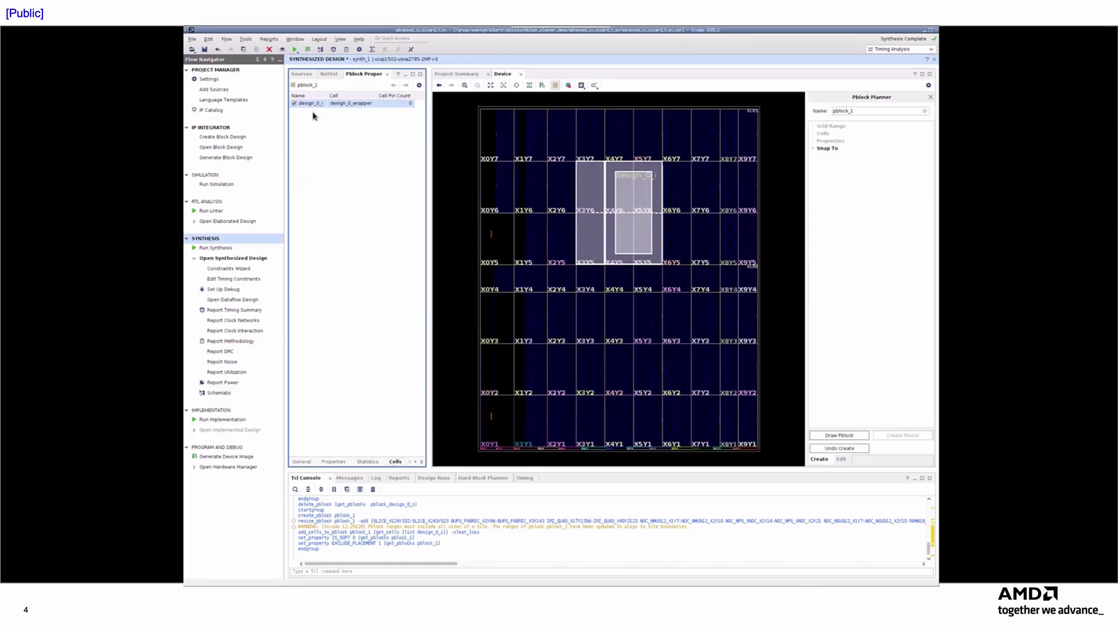
click(305, 462)
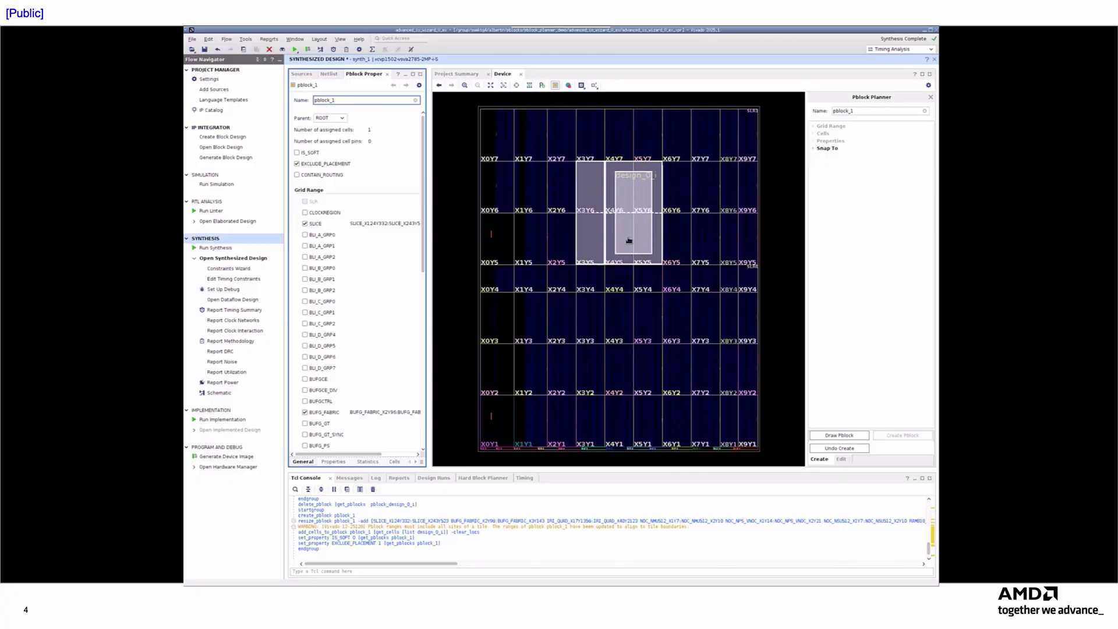
click(841, 459)
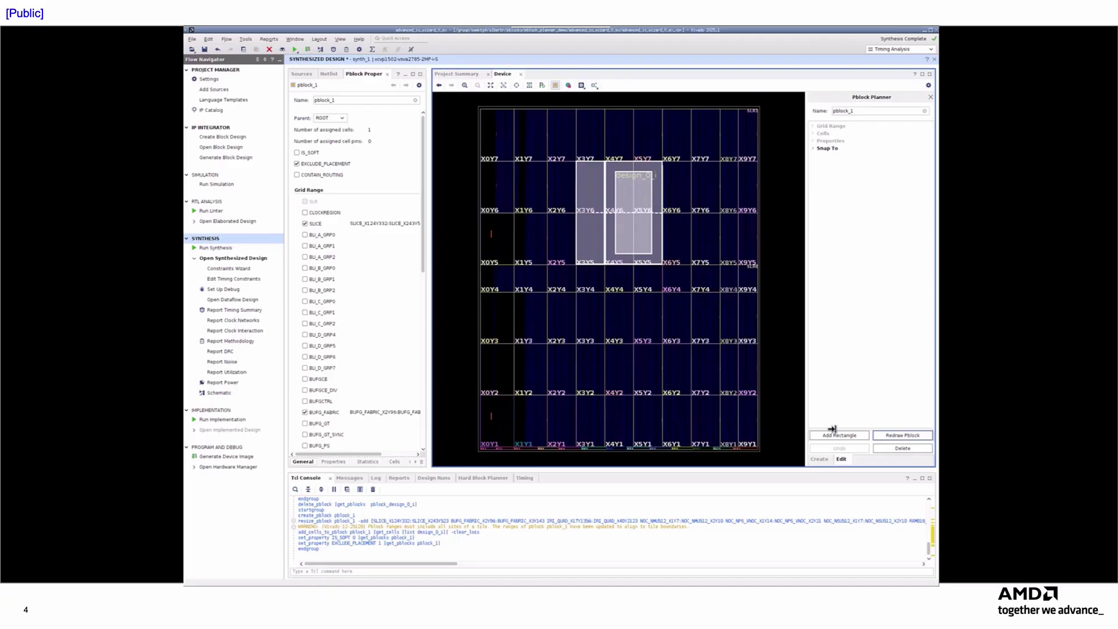
Step: Add a clock-region rectangle around CLOCKREGION_X5Y2:CLOCKREGION_X5Y3 to pblock_1
click(834, 437)
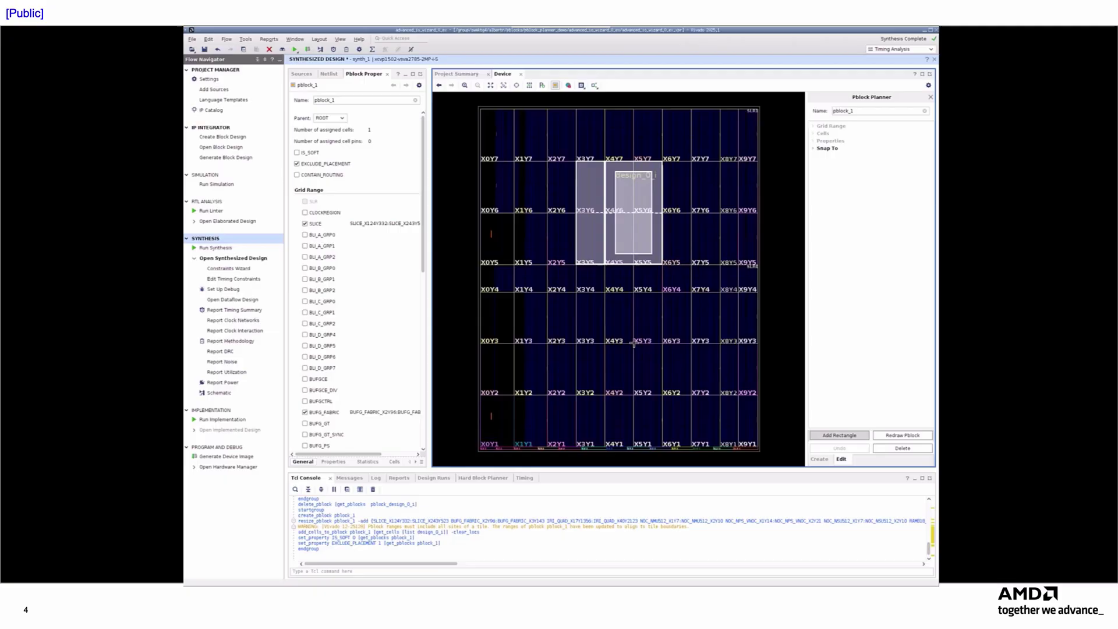
drag(639, 315, 682, 374)
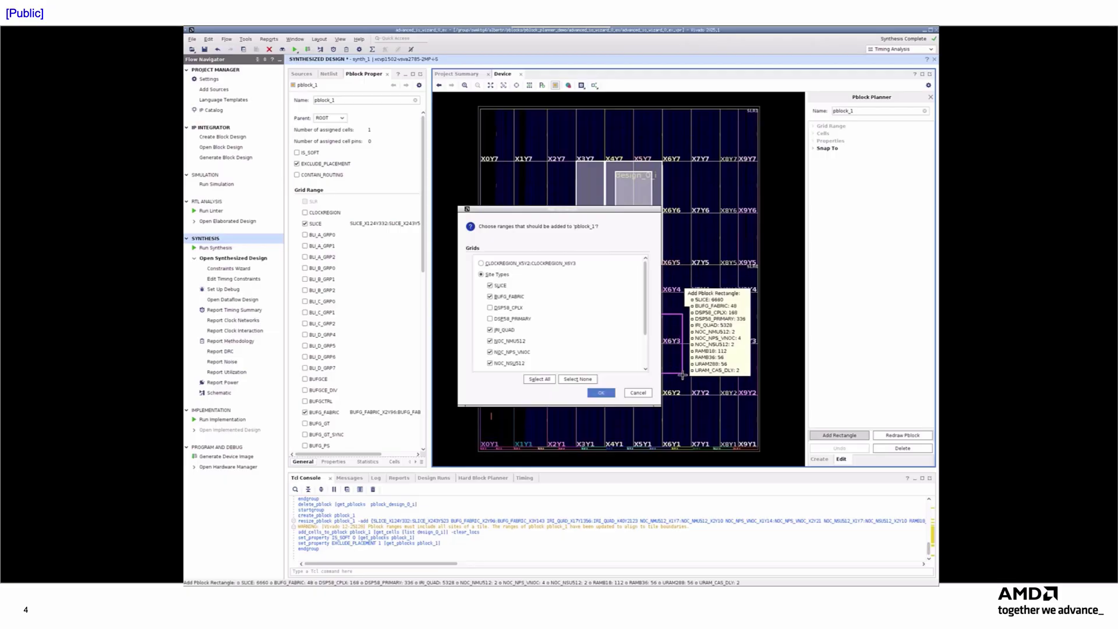
click(502, 264)
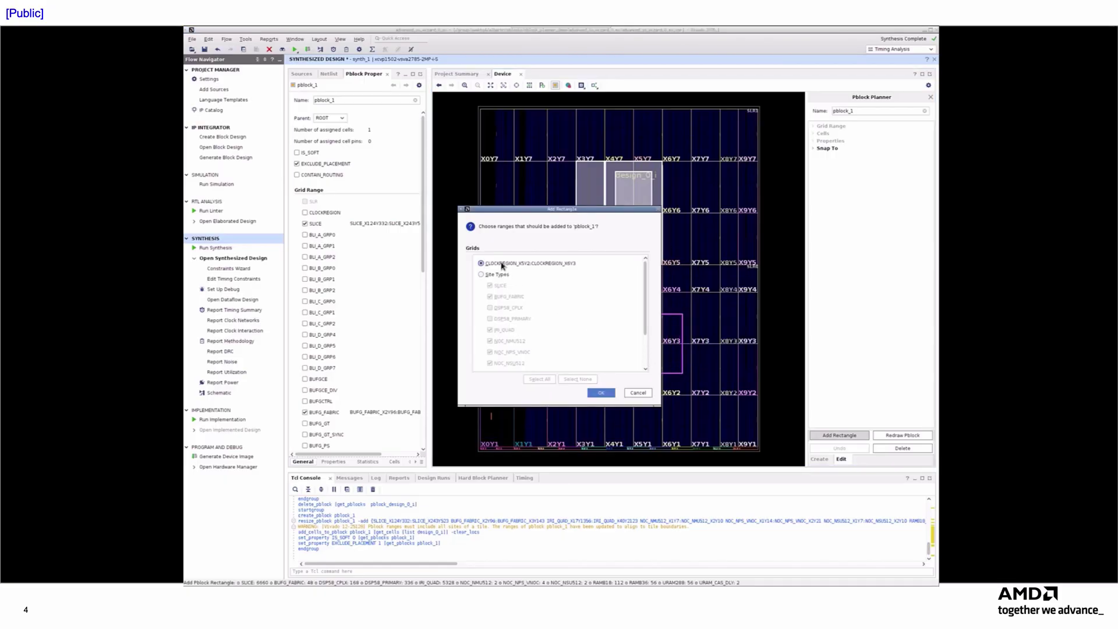
click(601, 392)
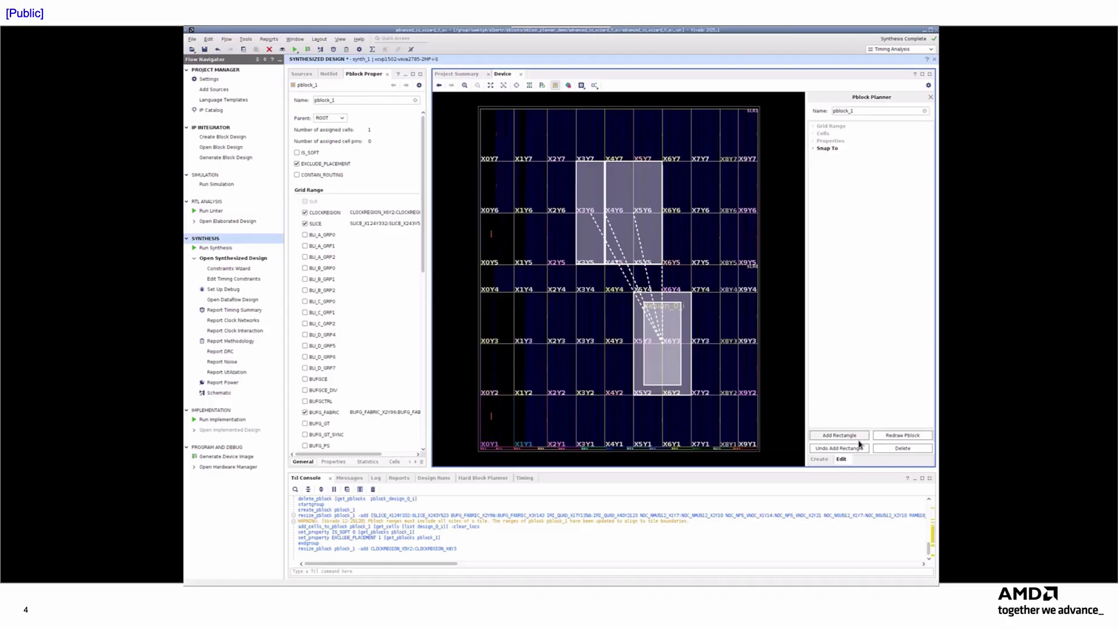
Step: Redraw pblock_1 from X1Y4 to X2Y3, deleting out-of-range location constraints, and check its cells
click(895, 438)
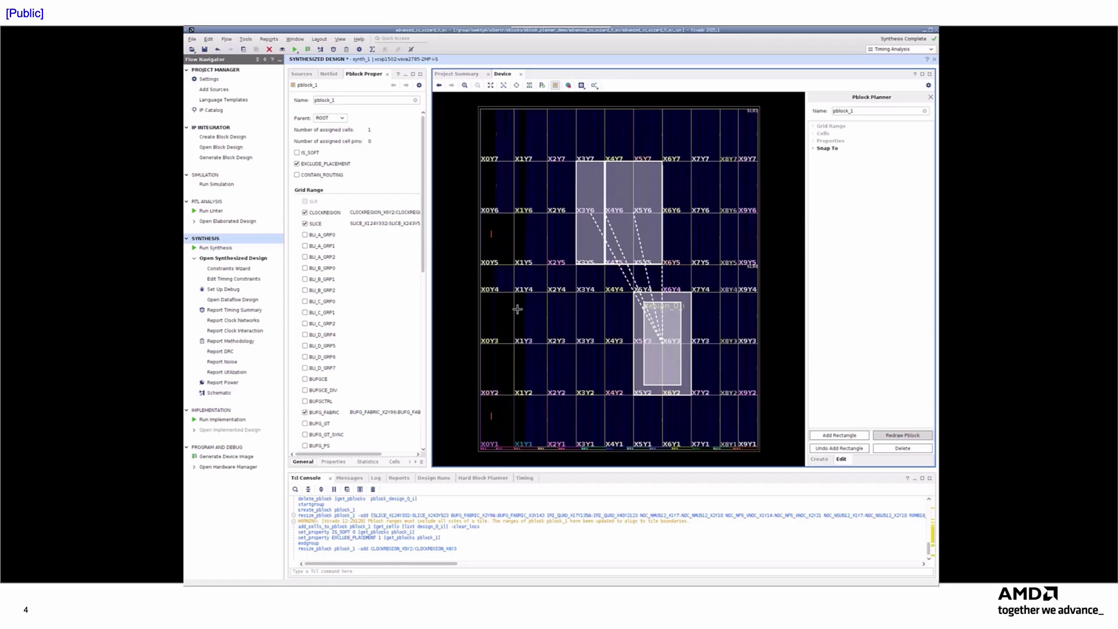
drag(517, 301, 568, 367)
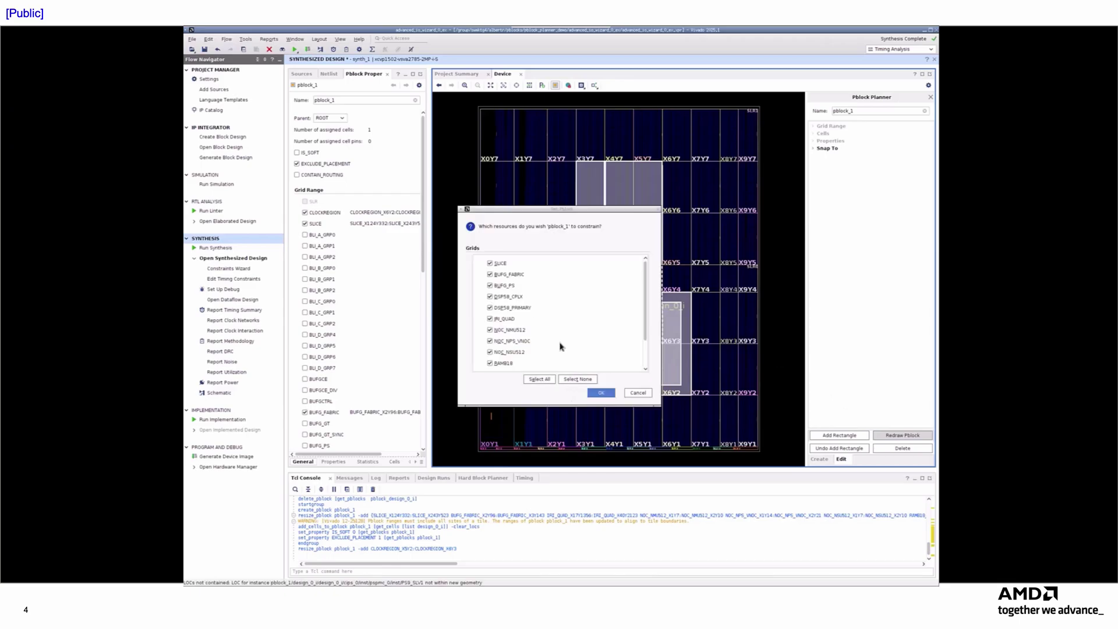
click(603, 393)
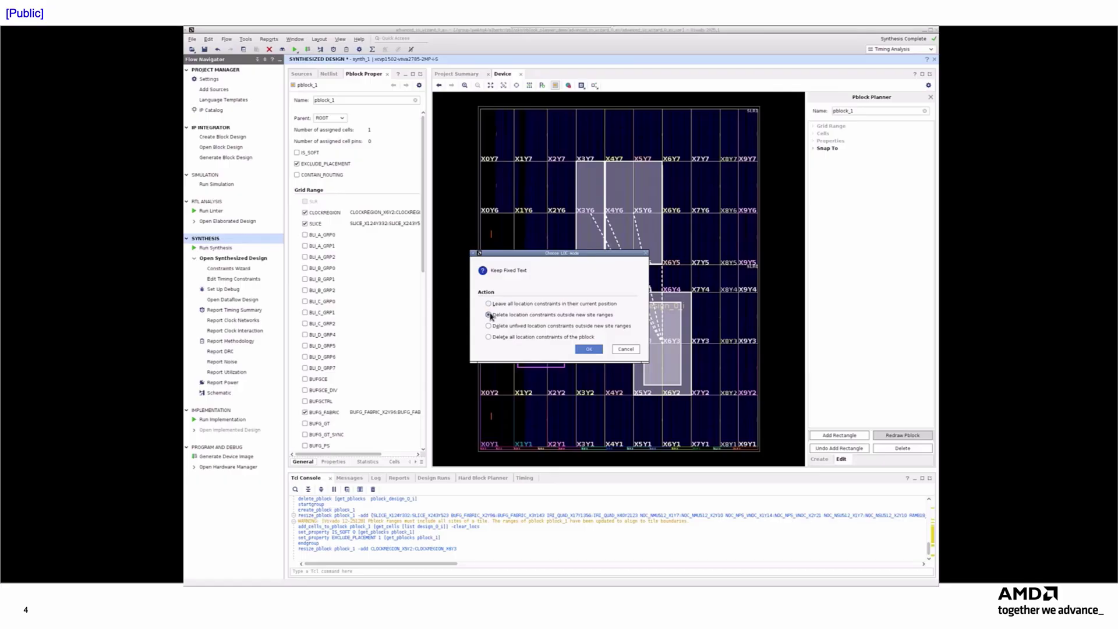
click(590, 349)
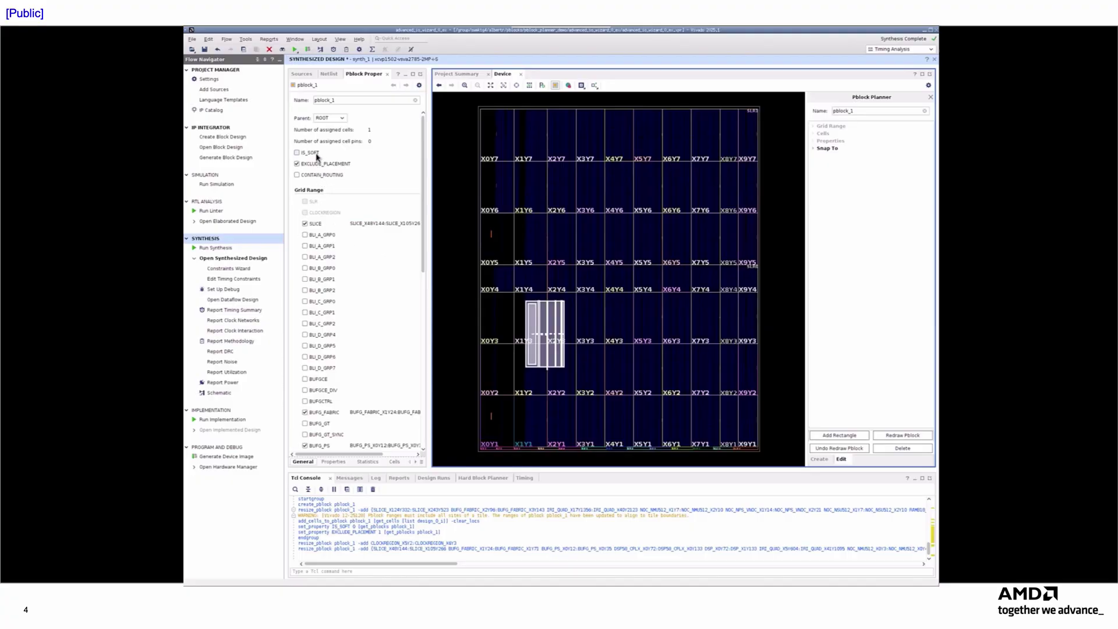
click(395, 460)
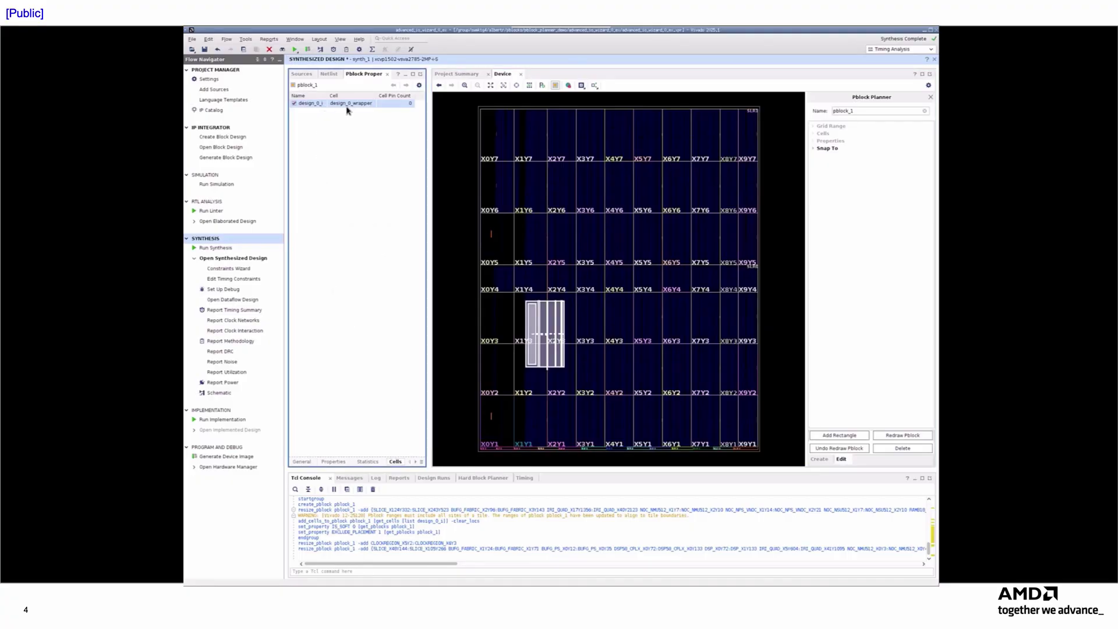